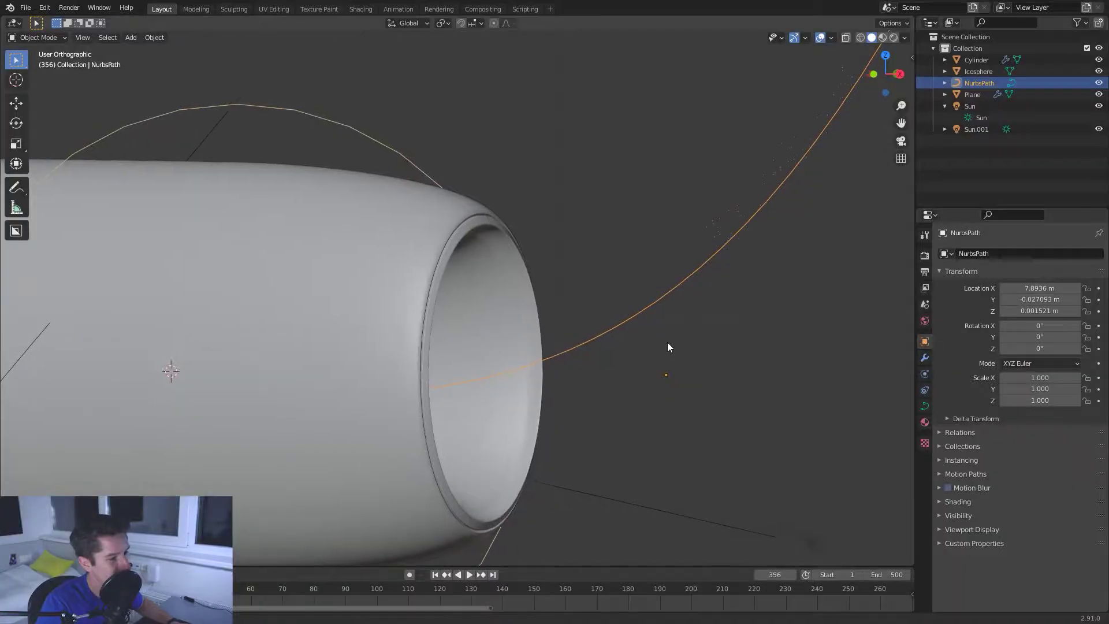
Place the 3D cursor and add a cylinder mesh there.
{"action": "middle_click_drag", "start_coordinate": [669, 347], "coordinate": [516, 371]}
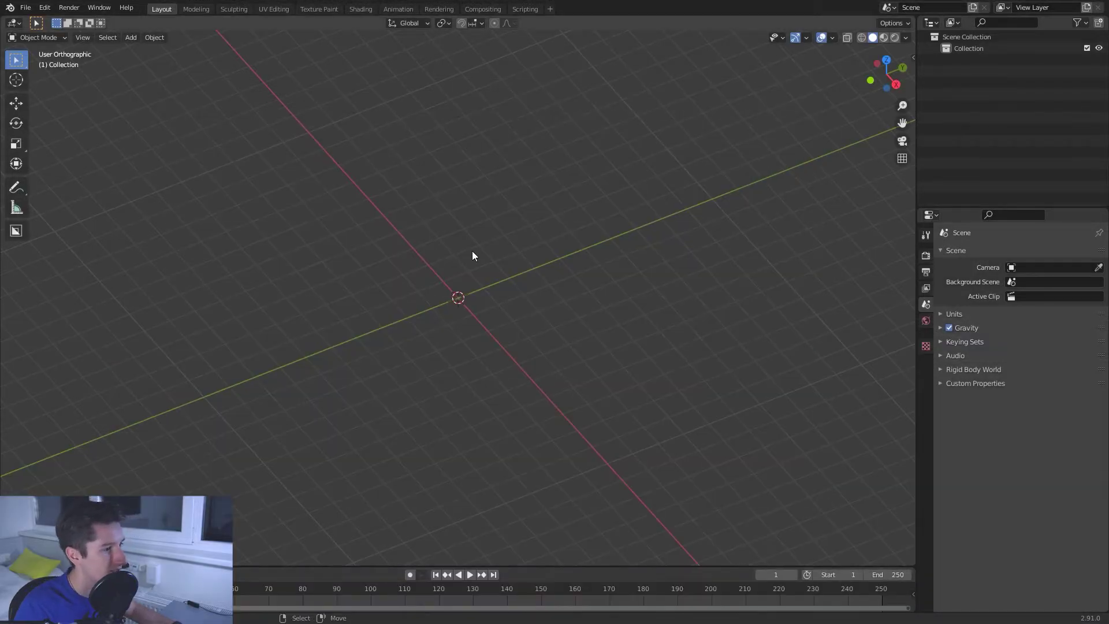
{"action": "key", "text": "shift+a"}
{"action": "key", "text": "Escape"}
{"action": "right_click", "coordinate": [462, 250], "text": "shift"}
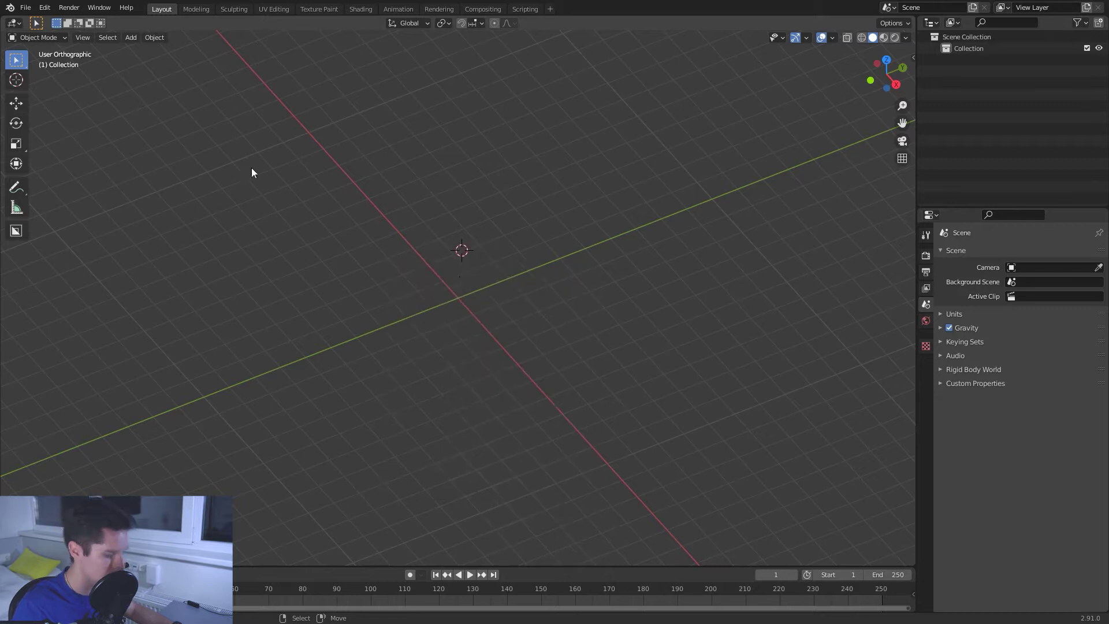
{"action": "key", "text": "shift+a"}
{"action": "left_click", "coordinate": [518, 305]}
Rotate the cylinder 90° about Y and stretch it along X.
{"action": "middle_click_drag", "start_coordinate": [519, 306], "coordinate": [453, 333]}
{"action": "type", "text": "ry90"}
{"action": "key", "text": "Return"}
{"action": "key", "text": "s"}
{"action": "key", "text": "x"}
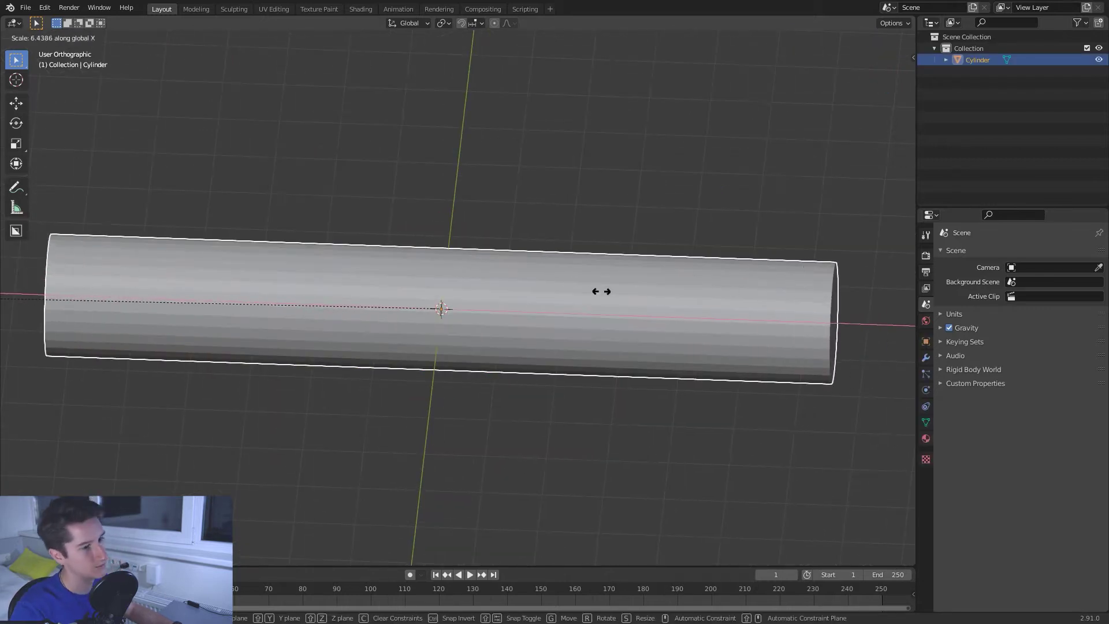
{"action": "key", "text": "Return"}
In Edit Mode, select the cylinder's end edge loop and try out a bevel on it.
{"action": "middle_click_drag", "start_coordinate": [582, 287], "coordinate": [487, 337]}
{"action": "key", "text": "Tab"}
{"action": "scroll", "coordinate": [455, 345], "scroll_direction": "up", "scroll_amount": 5}
{"action": "key", "text": "2"}
{"action": "scroll", "coordinate": [455, 344], "scroll_direction": "down", "scroll_amount": 3}
{"action": "left_click", "coordinate": [433, 330], "text": "alt"}
{"action": "key", "text": "ctrl+b"}
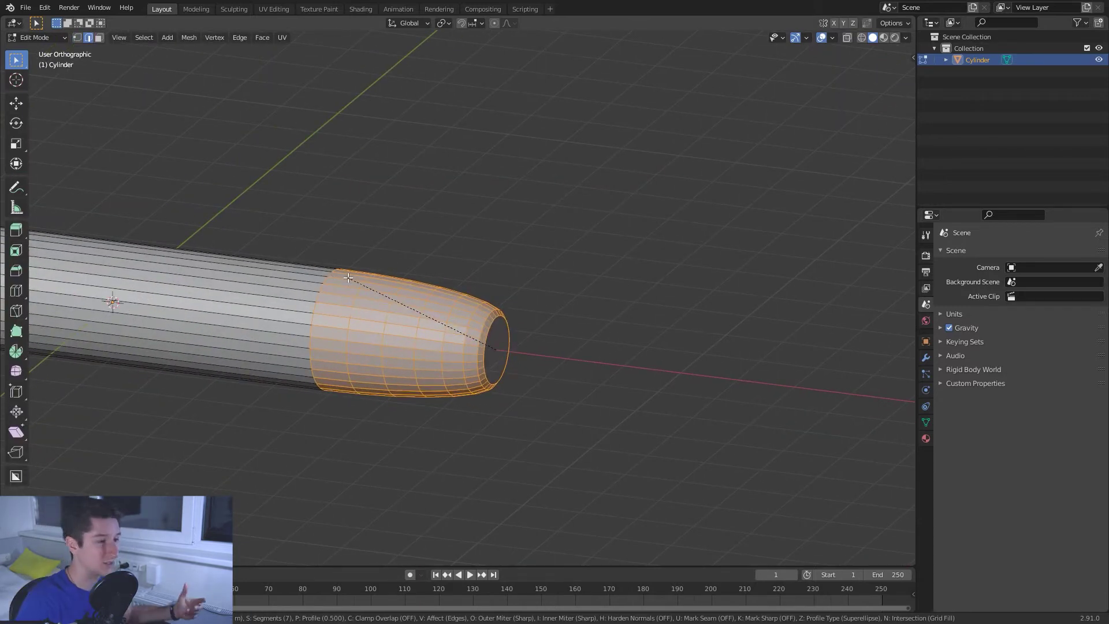
{"action": "key", "text": "Escape"}
{"action": "key", "text": "ctrl+b"}
{"action": "key", "text": "Escape"}
{"action": "key", "text": "ctrl+b"}
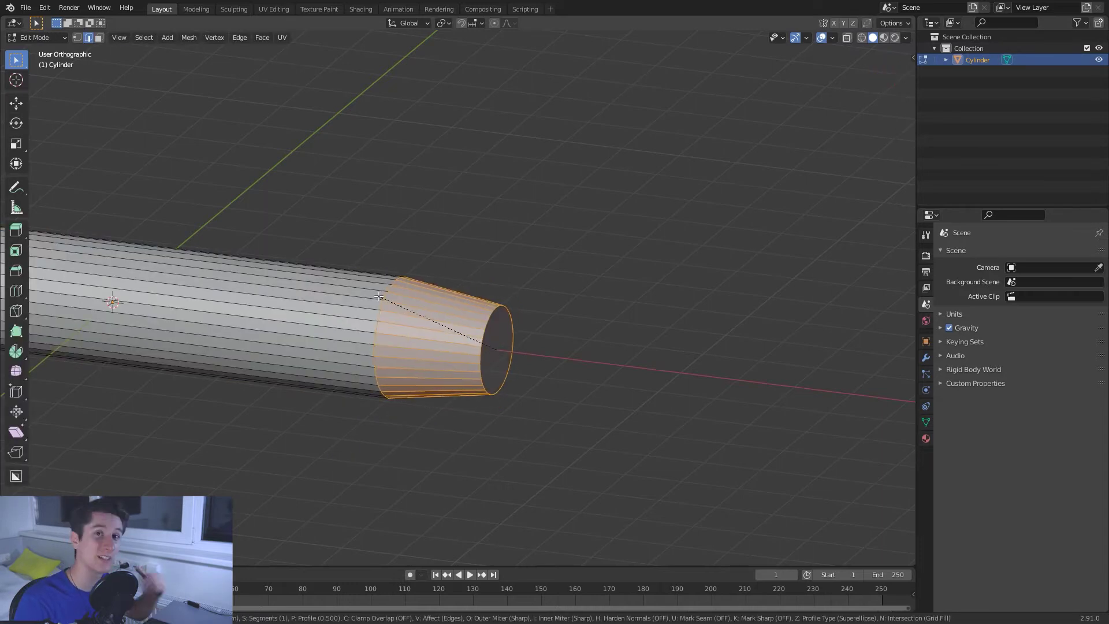
{"action": "key", "text": "Escape"}
Apply the cylinder's scale in Object Mode and return to Edit Mode.
{"action": "key", "text": "Tab"}
{"action": "key", "text": "ctrl+a"}
{"action": "left_click", "coordinate": [424, 331]}
{"action": "key", "text": "Tab"}
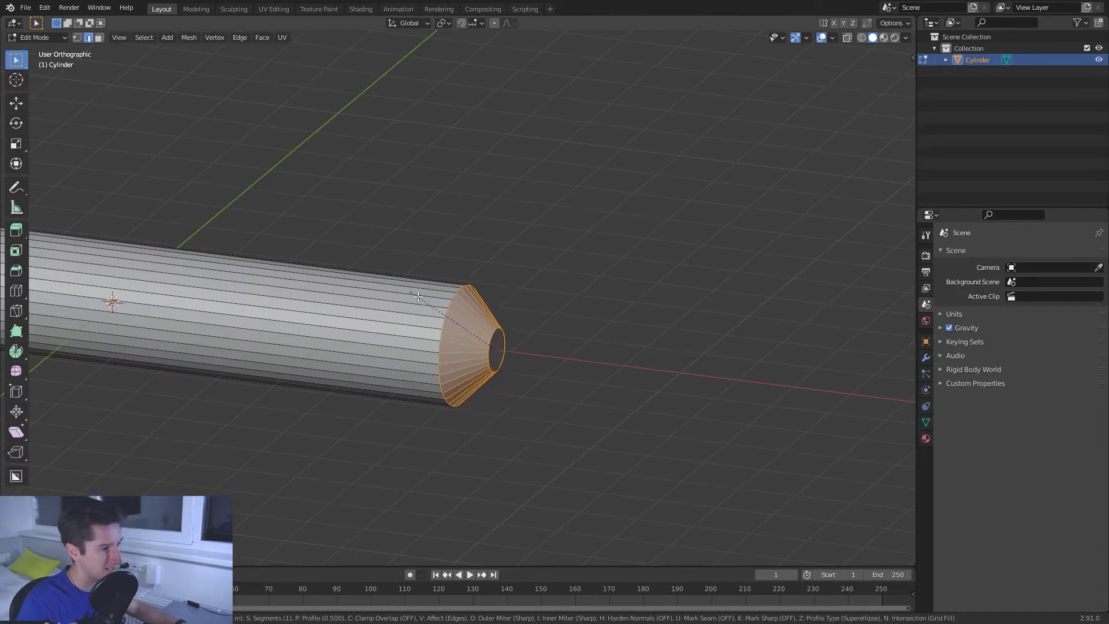
{"action": "key", "text": "Tab"}
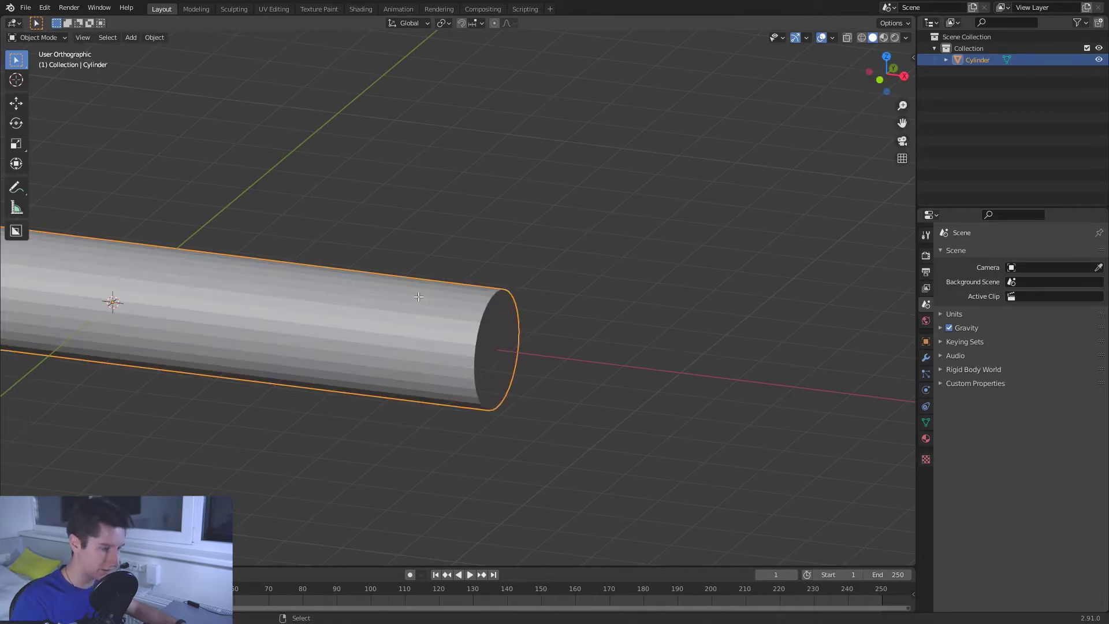
{"action": "key", "text": "Tab"}
{"action": "key", "text": "Tab"}
{"action": "key", "text": "Tab"}
Bevel the end loop, then inset and extrude the end face inward to hollow the tube.
{"action": "key", "text": "ctrl+b"}
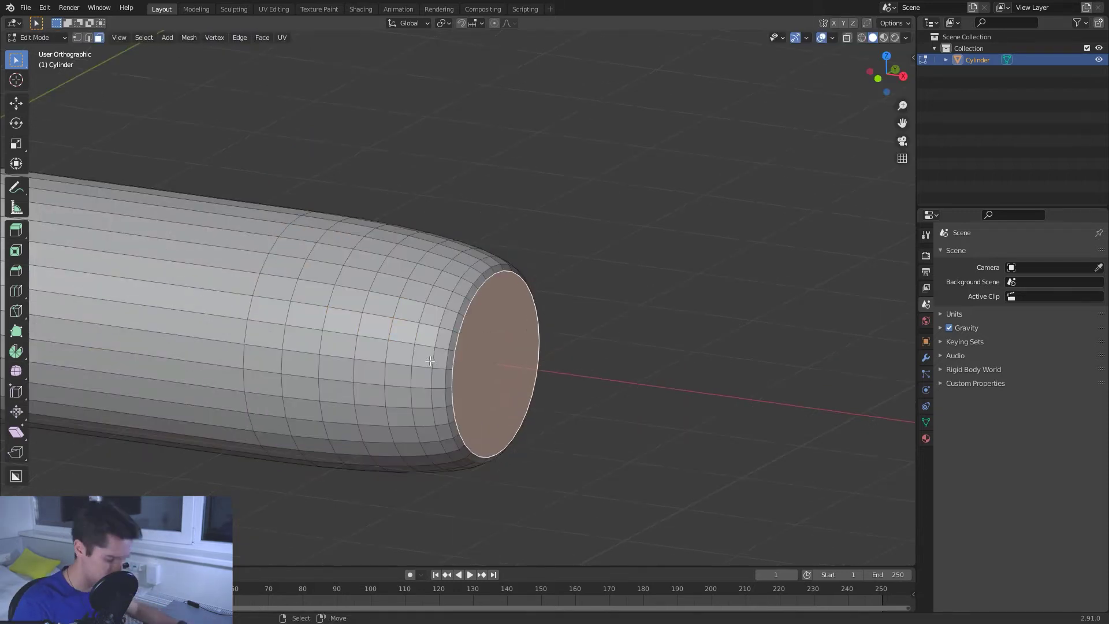
{"action": "key", "text": "i"}
{"action": "left_click", "coordinate": [381, 349]}
{"action": "key", "text": "e"}
{"action": "left_click", "coordinate": [381, 349]}
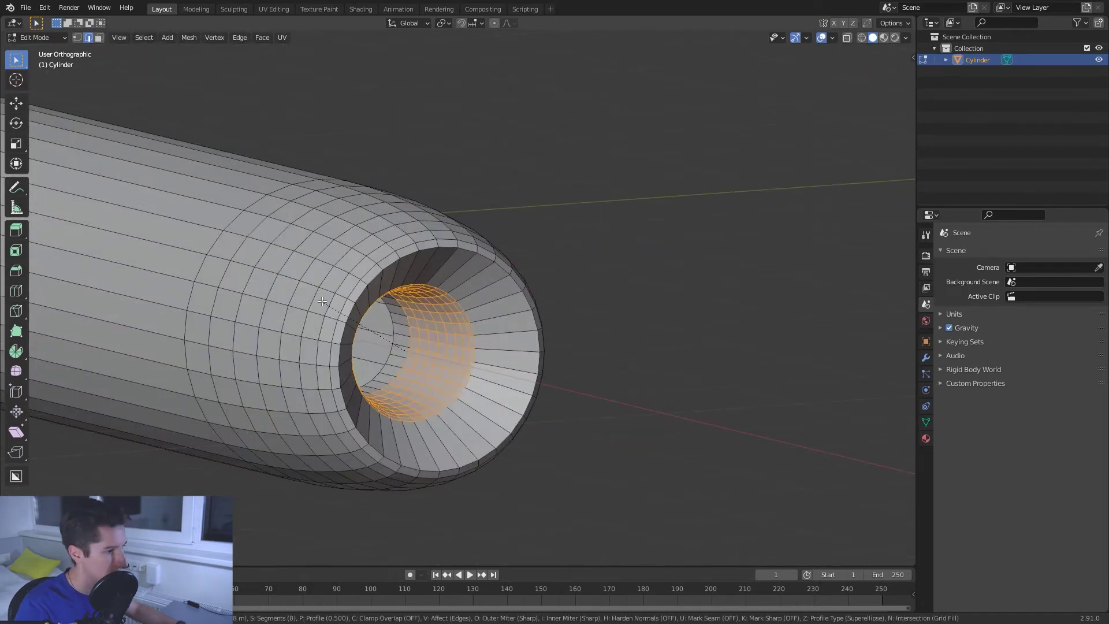
Round off the inner edge loop with a bevel.
{"action": "key", "text": "Tab"}
{"action": "key", "text": "Tab"}
{"action": "key", "text": "2"}
{"action": "key", "text": "ctrl+b"}
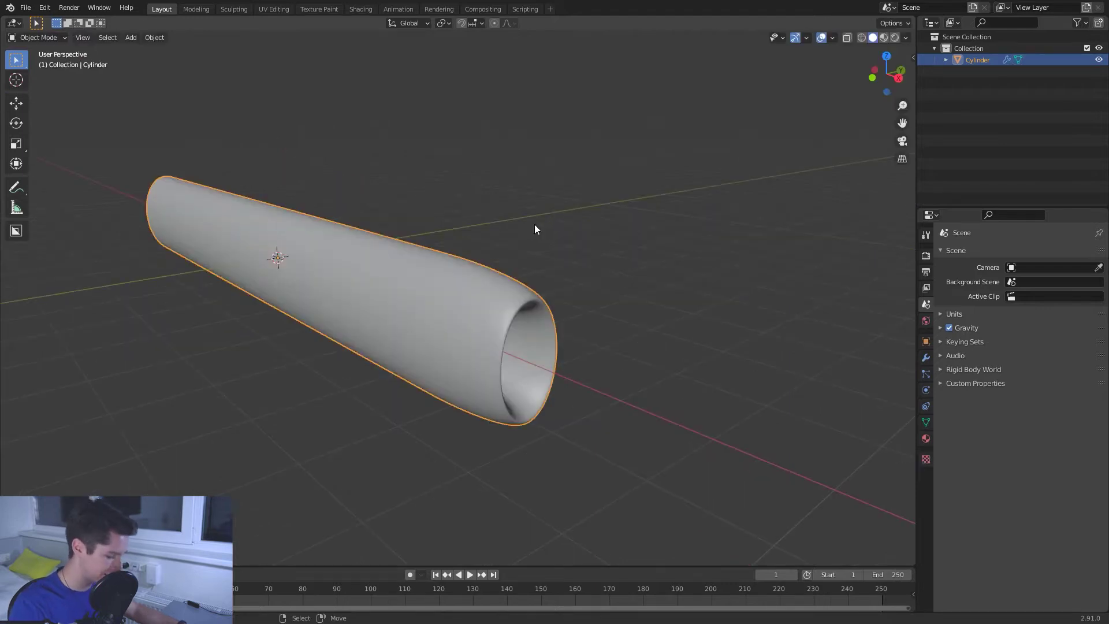
{"action": "right_click", "coordinate": [535, 225]}
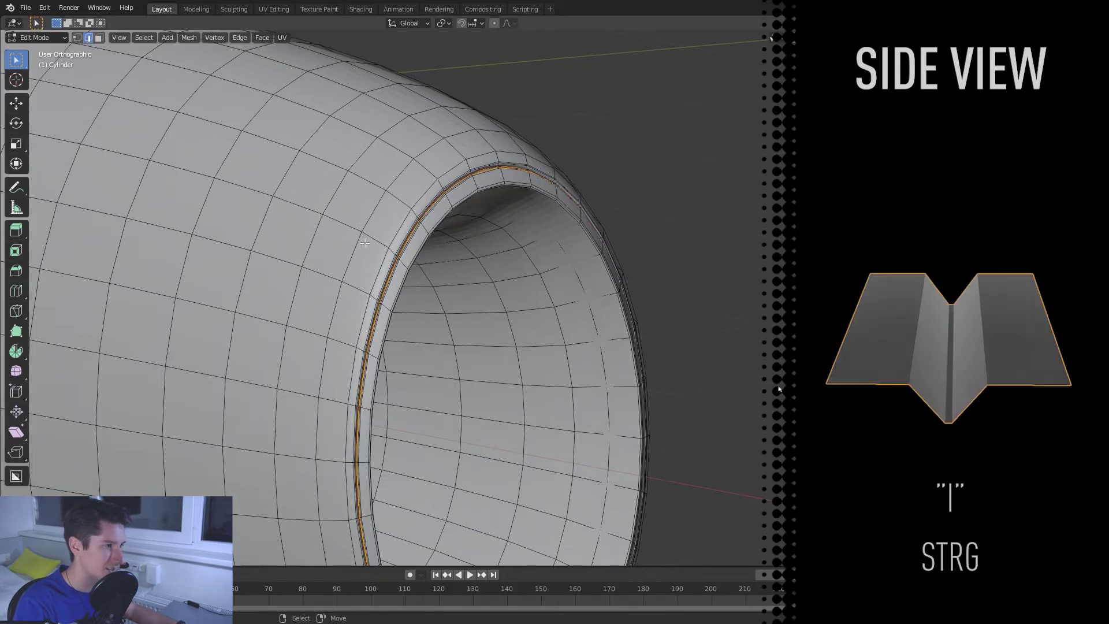
Return to Object Mode and look into the open end to check the rim groove.
{"action": "key", "text": "Tab"}
{"action": "scroll", "coordinate": [365, 243], "scroll_direction": "down", "scroll_amount": 6}
{"action": "scroll", "coordinate": [359, 288], "scroll_direction": "up", "scroll_amount": 6}
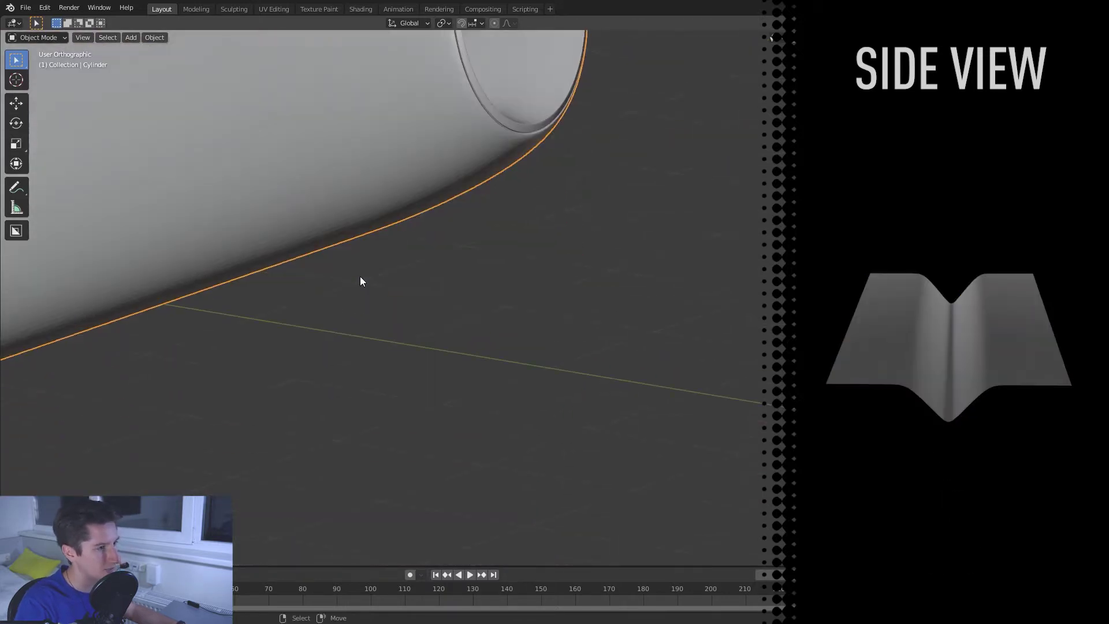
{"action": "scroll", "coordinate": [359, 277], "scroll_direction": "down", "scroll_amount": 3}
{"action": "middle_click_drag", "start_coordinate": [332, 421], "coordinate": [349, 356]}
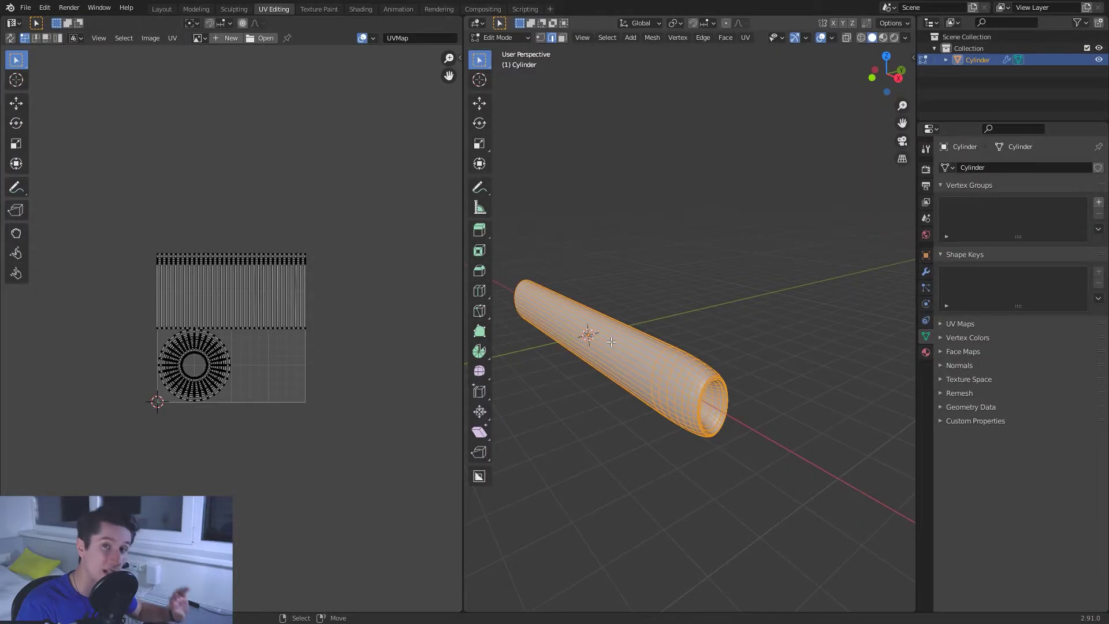
Unwrap with Cylinder Projection, set Direction to Align to Object, and inspect the UV layout.
{"action": "key", "text": "u"}
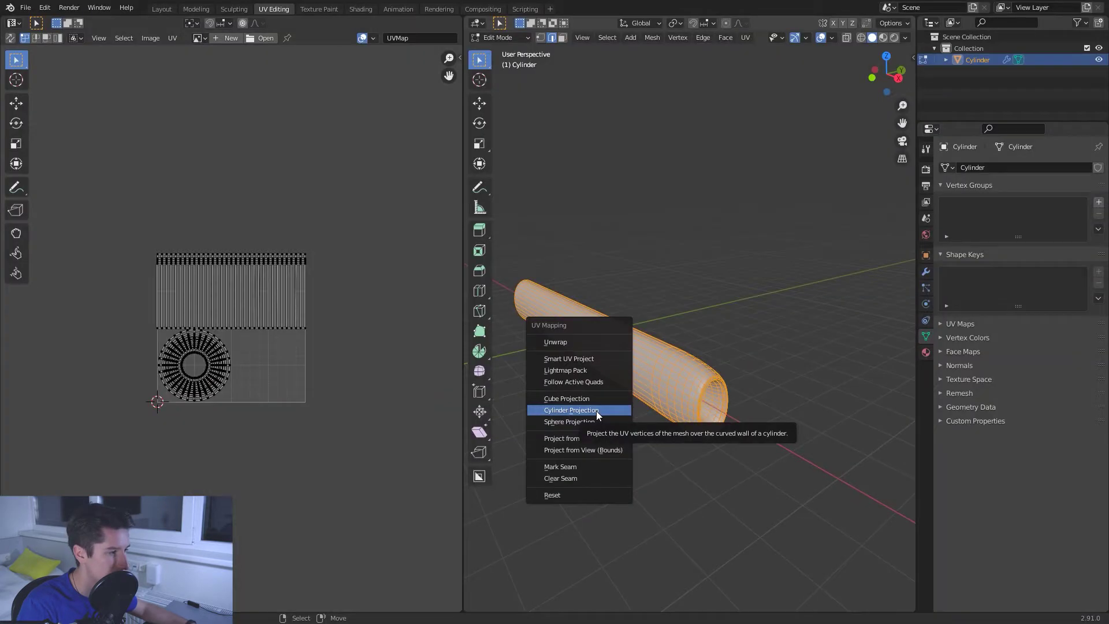
{"action": "left_click", "coordinate": [601, 322]}
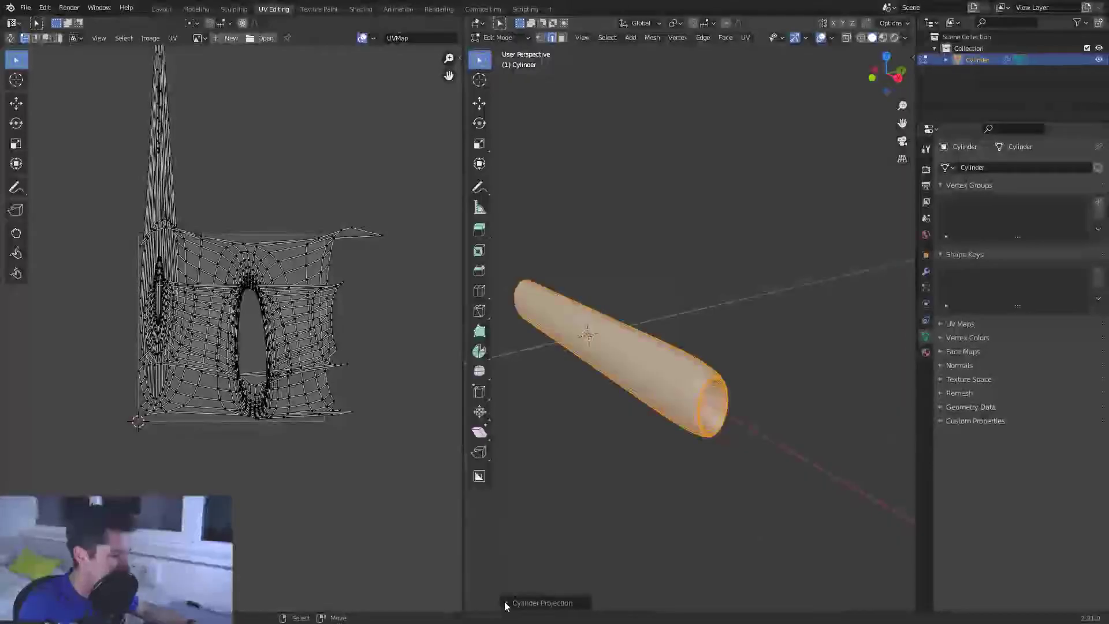
{"action": "left_click", "coordinate": [507, 603]}
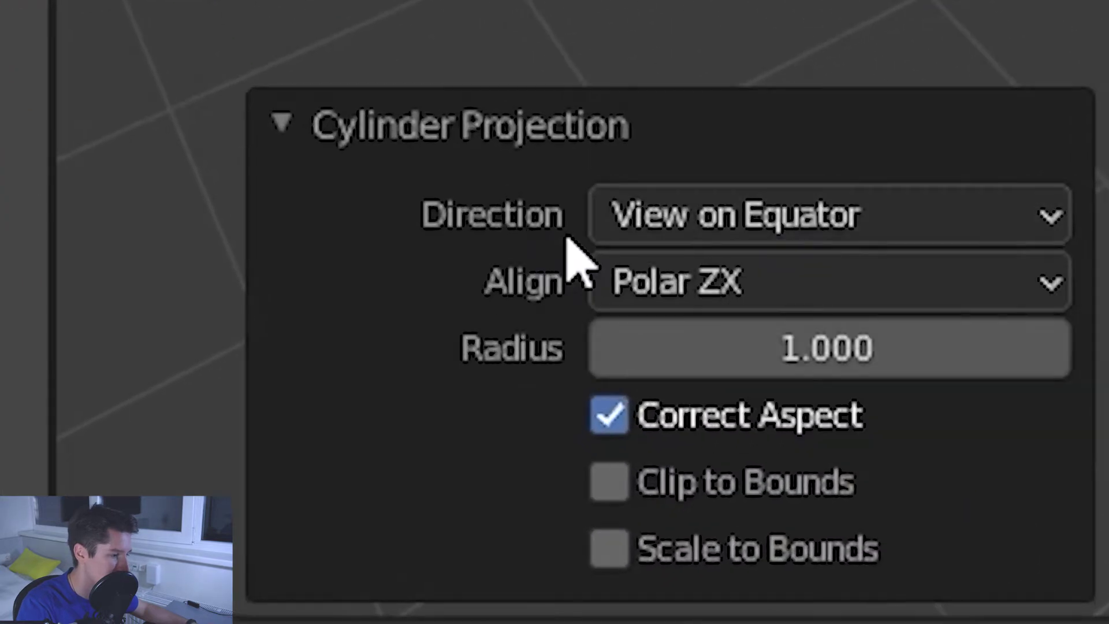
{"action": "left_click", "coordinate": [711, 249]}
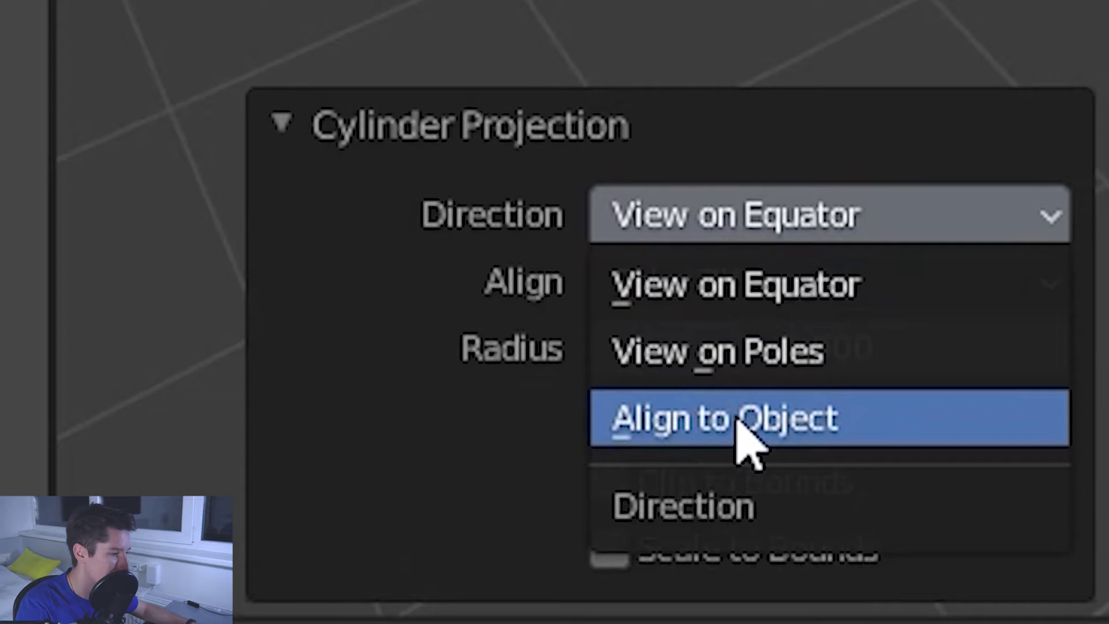
{"action": "left_click", "coordinate": [742, 433]}
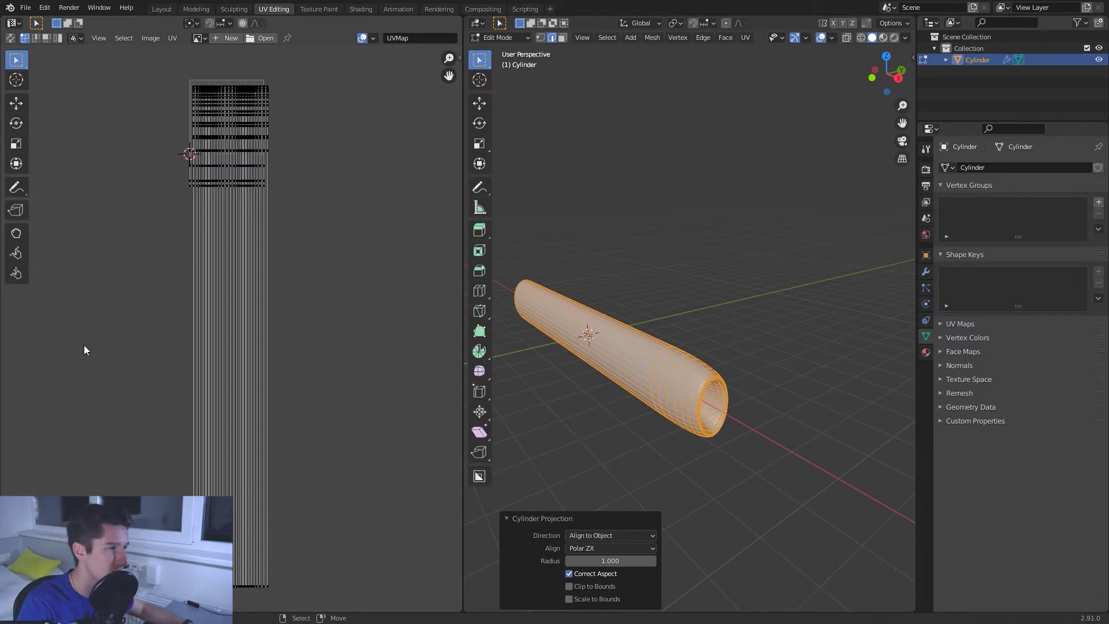
{"action": "middle_click_drag", "start_coordinate": [351, 115], "coordinate": [353, 191]}
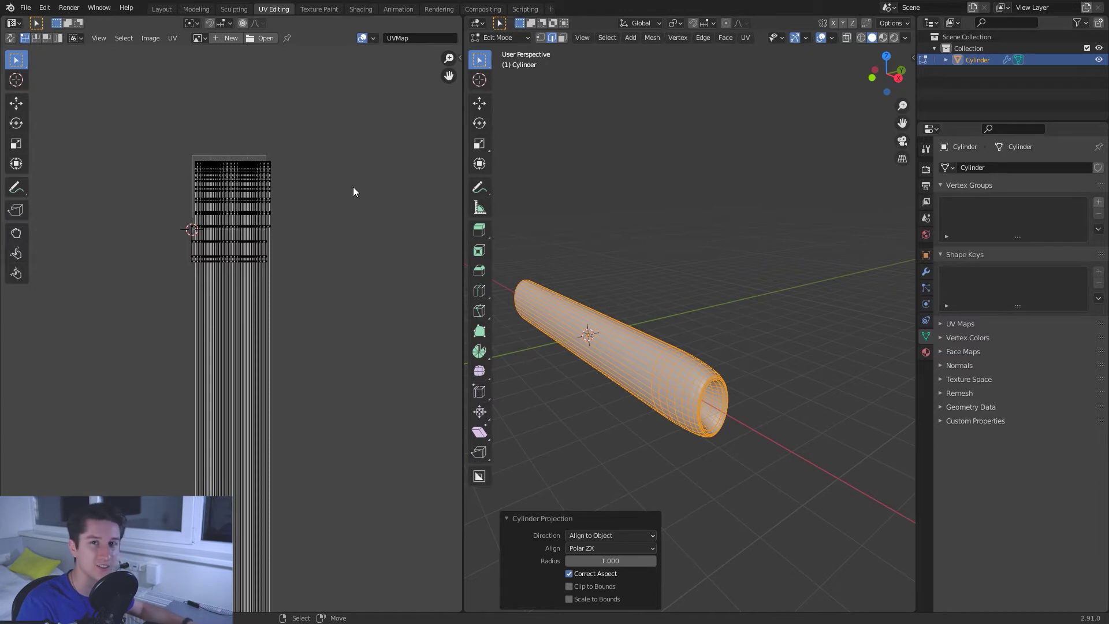
{"action": "middle_click_drag", "start_coordinate": [341, 190], "coordinate": [322, 288], "text": "ctrl"}
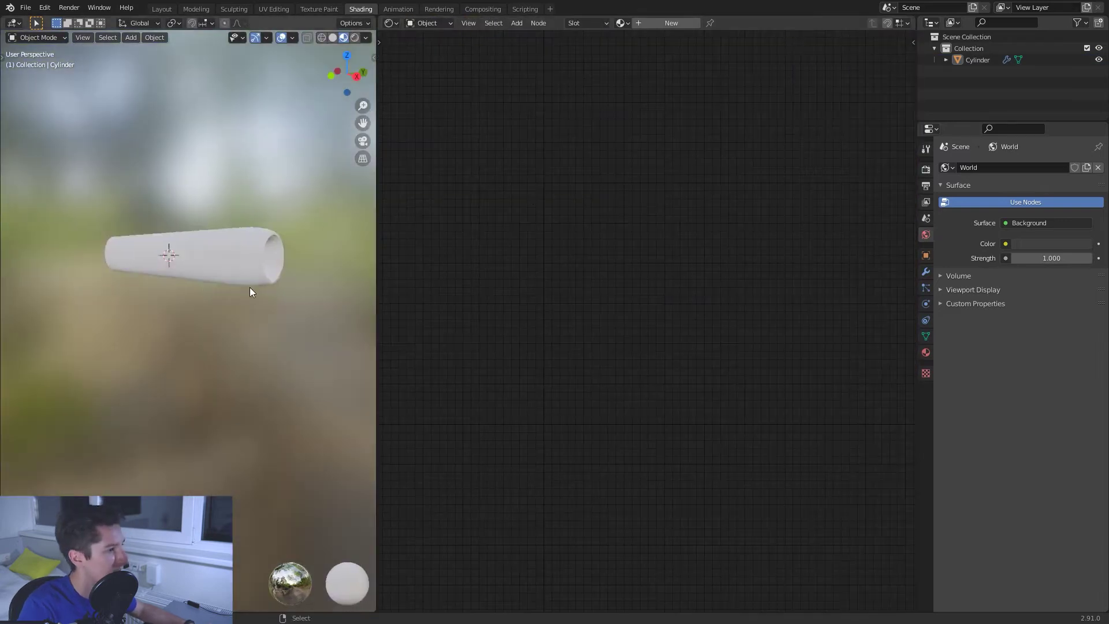
Switch the viewport preview to a studio lighting environment.
{"action": "scroll", "coordinate": [248, 290], "scroll_direction": "up", "scroll_amount": 4}
{"action": "left_click", "coordinate": [366, 37]}
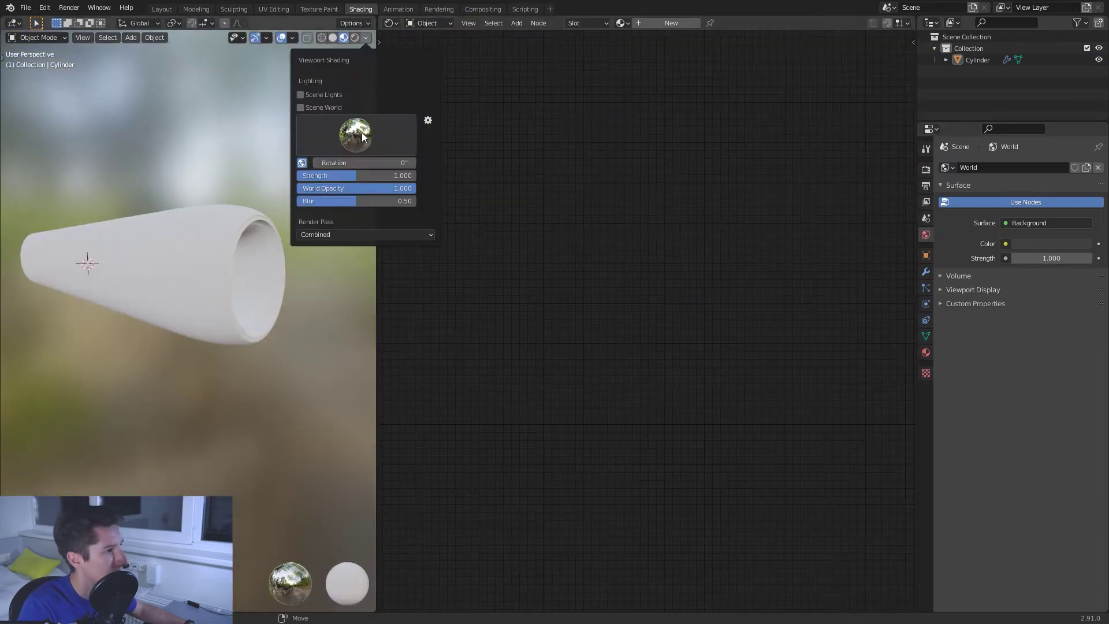
{"action": "left_click", "coordinate": [491, 175]}
{"action": "middle_click_drag", "start_coordinate": [203, 286], "coordinate": [475, 305]}
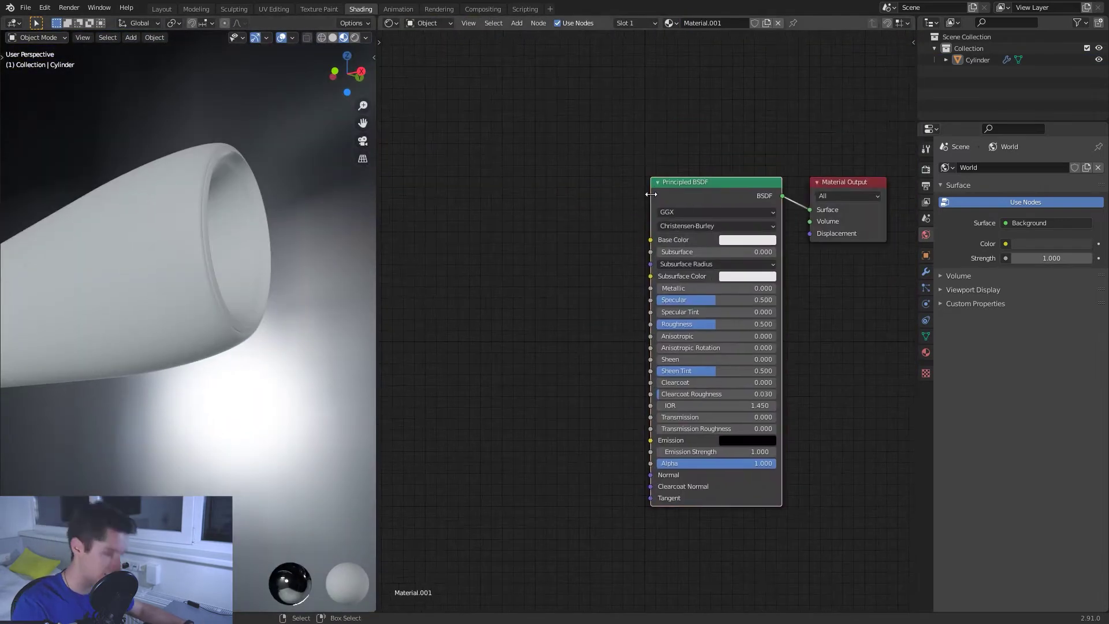
Create a new material, replacing the default shader with an Emission node wired to the output.
{"action": "left_click", "coordinate": [667, 23]}
{"action": "key", "text": "x"}
{"action": "key", "text": "shift+a"}
{"action": "left_click_drag", "start_coordinate": [714, 174], "coordinate": [797, 214]}
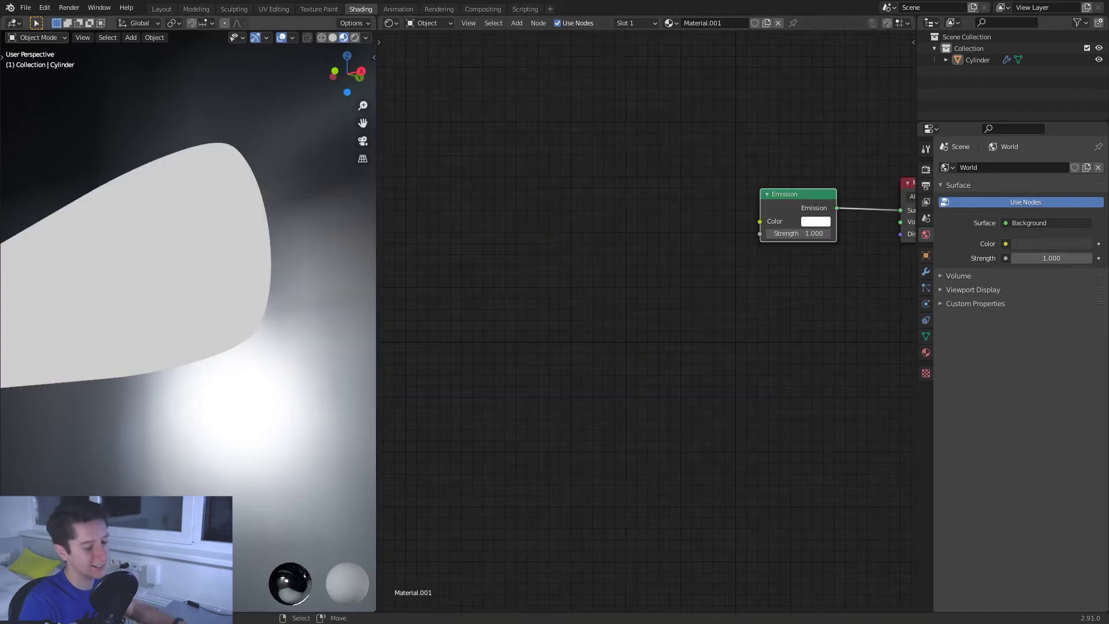
Add Texture Coordinate and Voronoi nodes, feeding UV into Voronoi and height into Bump.
{"action": "key", "text": "shift+a"}
{"action": "left_click", "coordinate": [586, 239]}
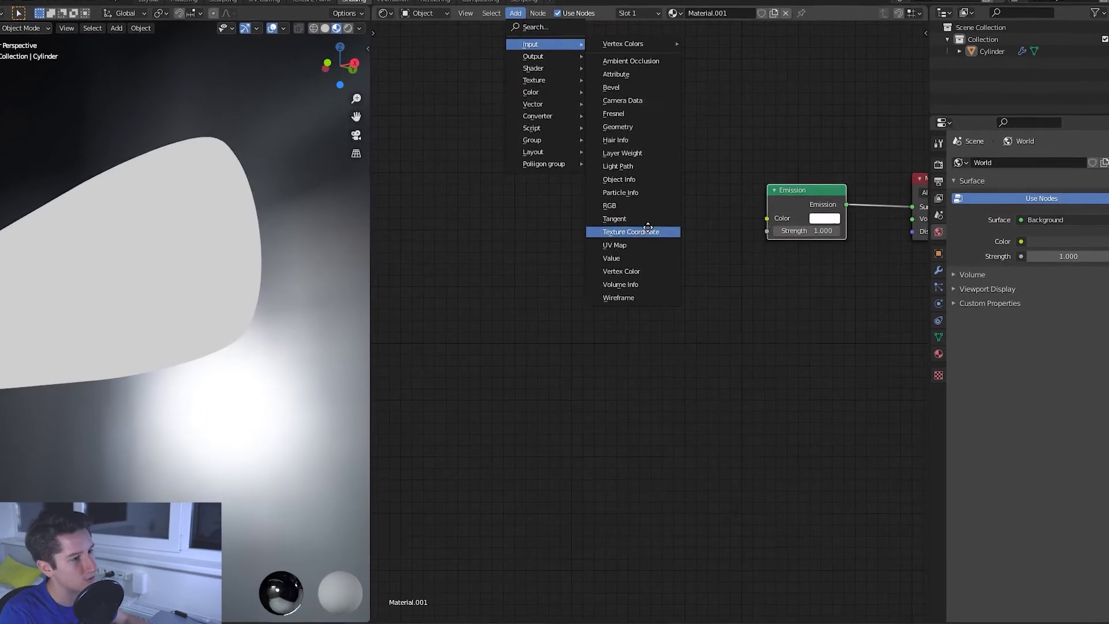
{"action": "left_click", "coordinate": [416, 164]}
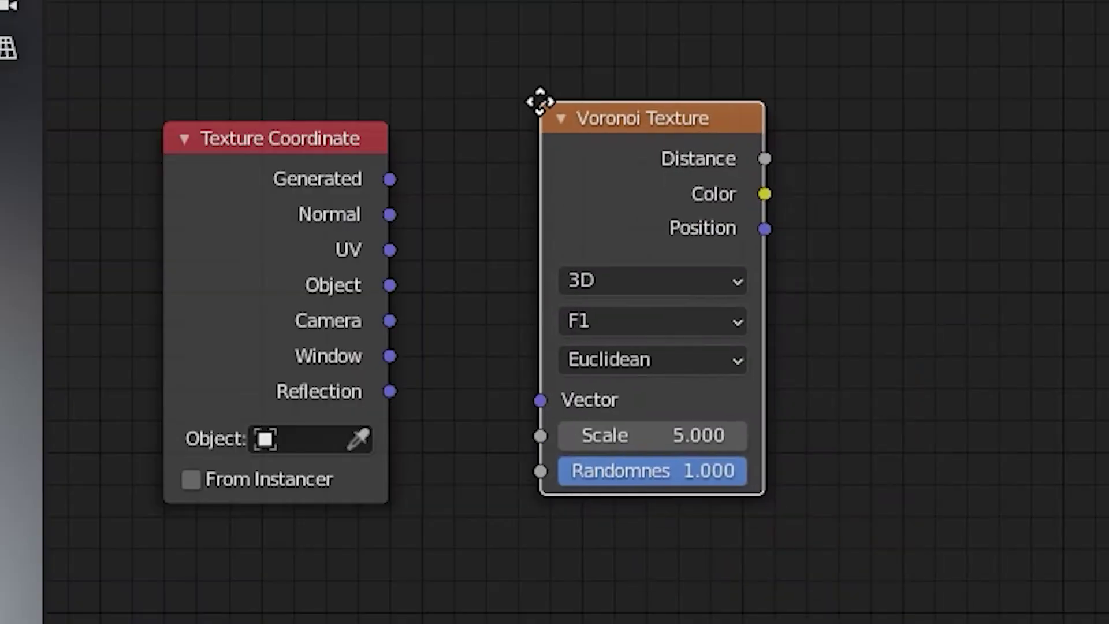
{"action": "left_click", "coordinate": [545, 158]}
{"action": "left_click_drag", "start_coordinate": [486, 215], "coordinate": [543, 276]}
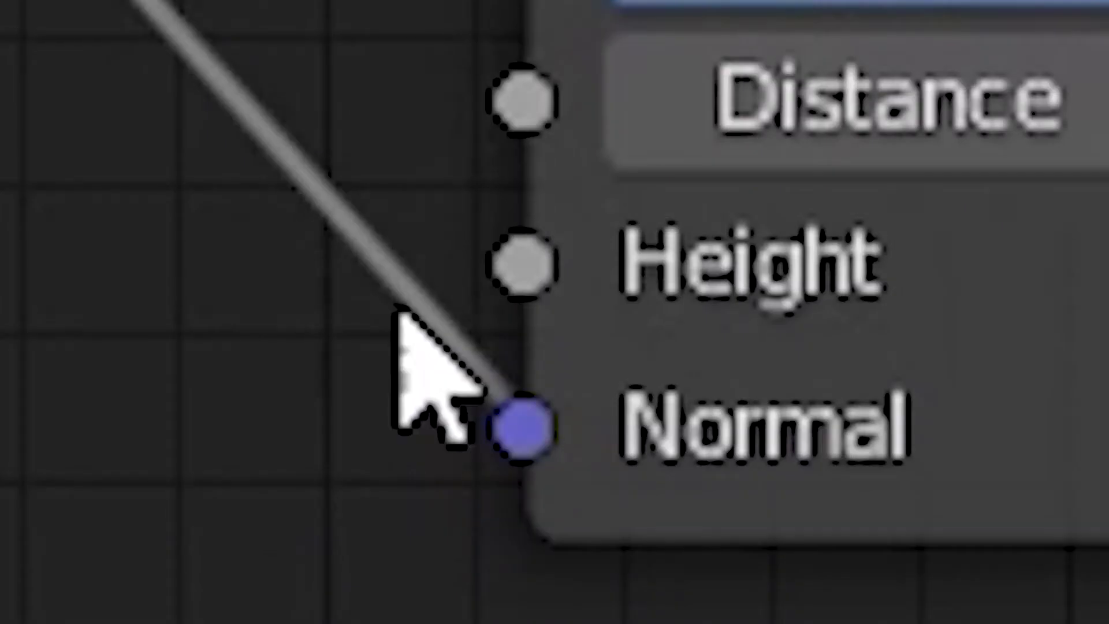
{"action": "left_click_drag", "start_coordinate": [505, 403], "coordinate": [512, 363]}
{"action": "left_click_drag", "start_coordinate": [489, 451], "coordinate": [649, 233]}
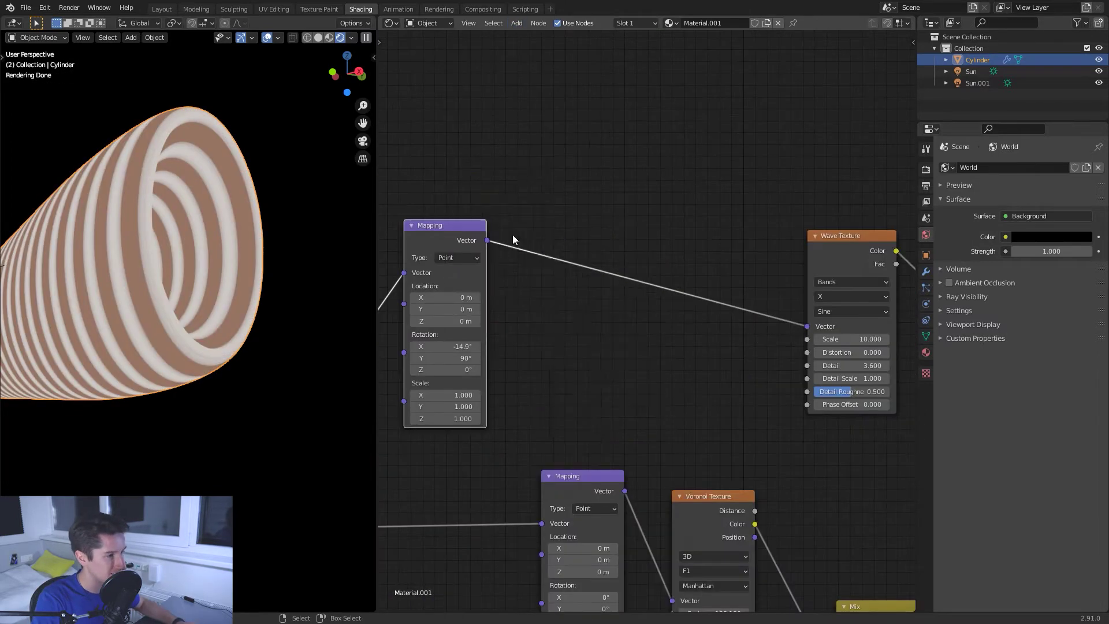
Add another node and change the Mix node's blending mode.
{"action": "key", "text": "shift+a"}
{"action": "mouse_move", "coordinate": [512, 236]}
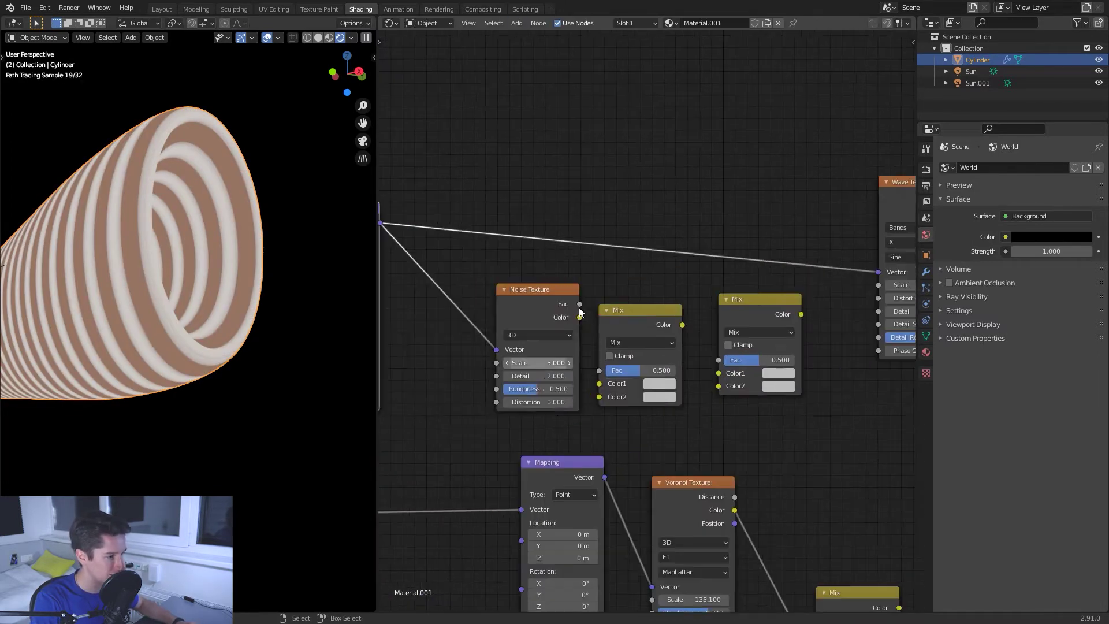
{"action": "left_click", "coordinate": [641, 342]}
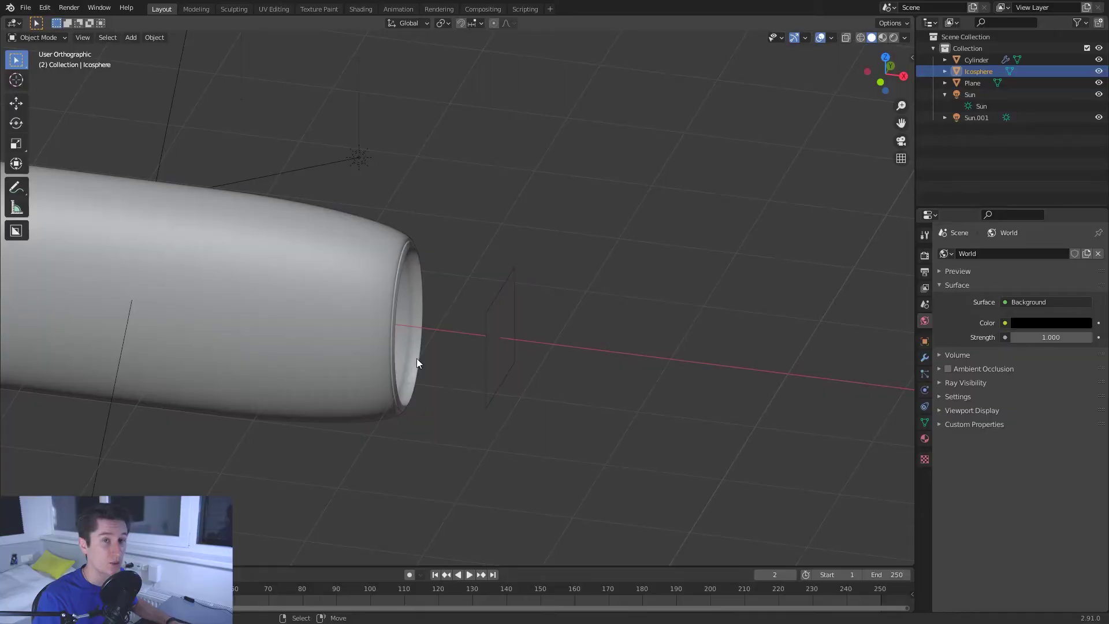
Move the icosphere along X beside the cylinder.
{"action": "scroll", "coordinate": [417, 363], "scroll_direction": "down", "scroll_amount": 4}
{"action": "key", "text": "g"}
{"action": "key", "text": "x"}
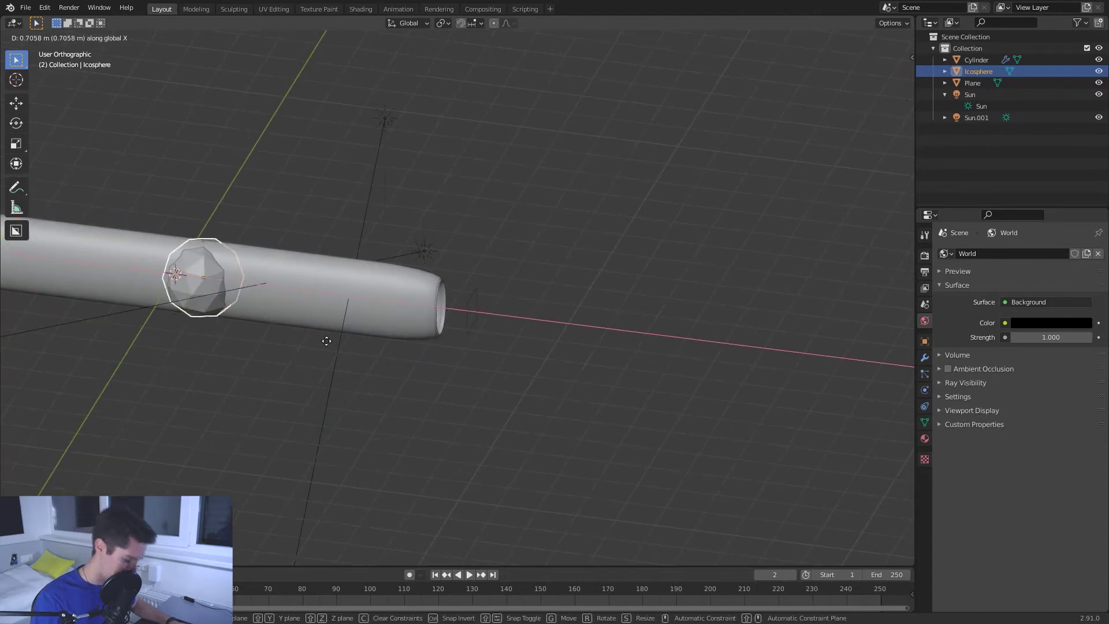
{"action": "left_click", "coordinate": [477, 386]}
Scale the icosphere down and stretch it along Z into an egg shape.
{"action": "scroll", "coordinate": [473, 396], "scroll_direction": "up", "scroll_amount": 5}
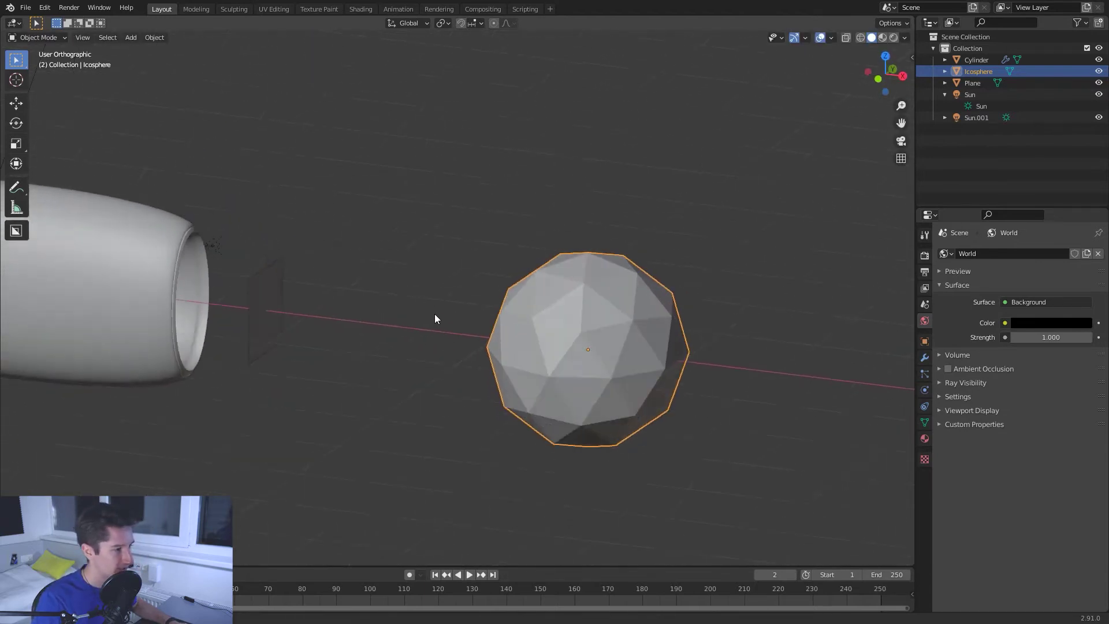
{"action": "middle_click_drag", "start_coordinate": [433, 315], "coordinate": [411, 249]}
{"action": "key", "text": "s"}
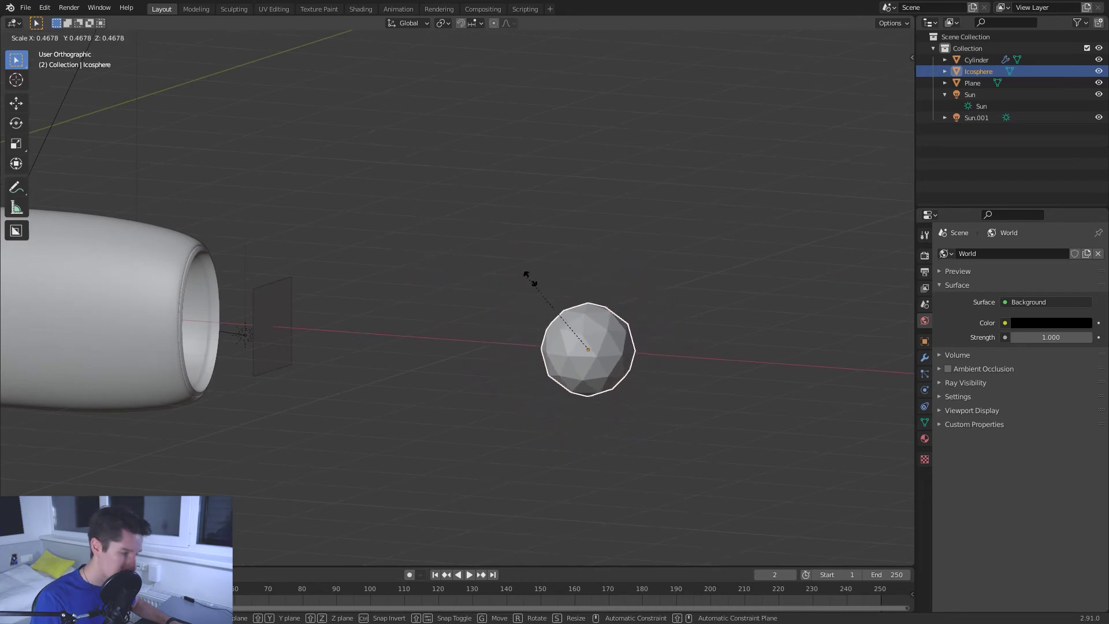
{"action": "key", "text": "z"}
{"action": "left_click", "coordinate": [520, 246]}
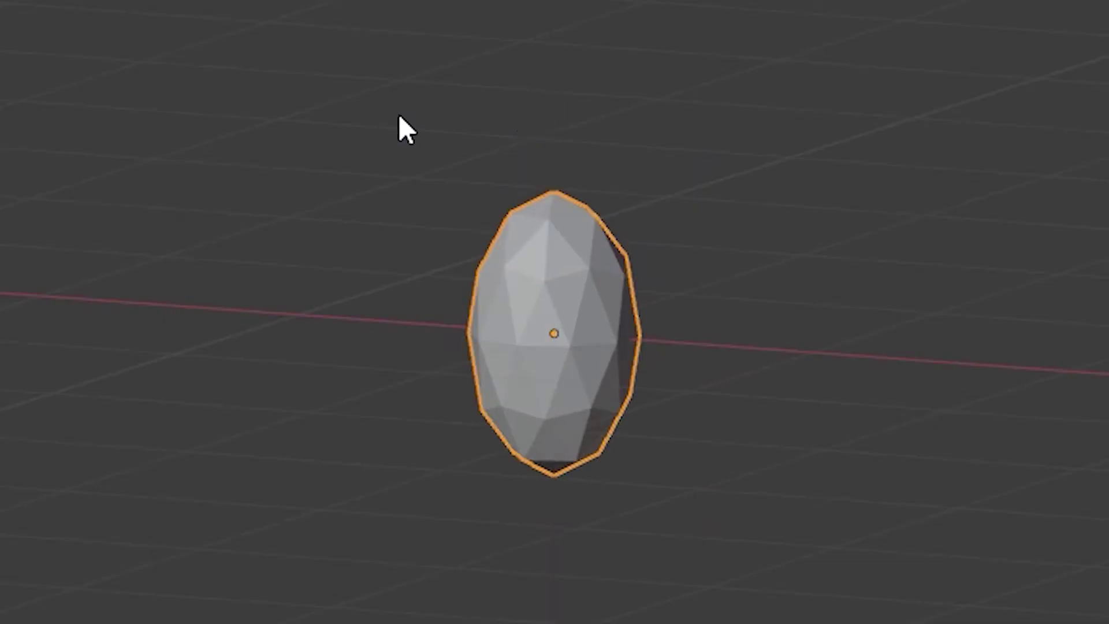
{"action": "key", "text": "s"}
{"action": "left_click", "coordinate": [496, 196]}
{"action": "key", "text": "s"}
{"action": "key", "text": "z"}
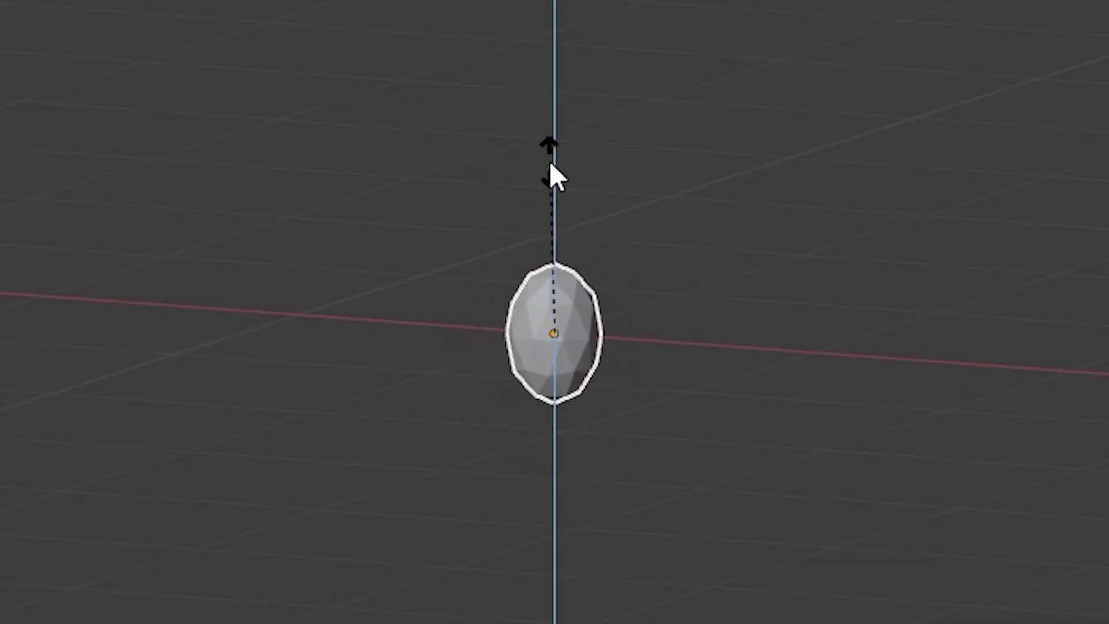
{"action": "left_click", "coordinate": [550, 165]}
Shade the ovoid smooth and scale it down further.
{"action": "key", "text": "q"}
{"action": "left_click", "coordinate": [452, 324]}
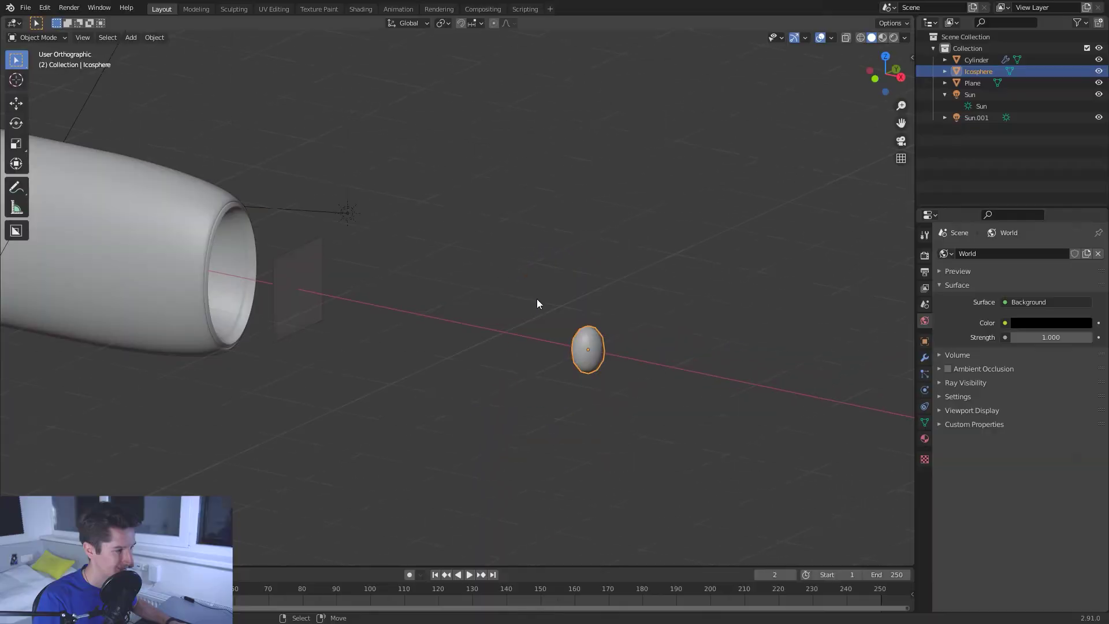
{"action": "key", "text": "s"}
{"action": "left_click", "coordinate": [518, 329]}
Review the plane's particle viewport display and render settings.
{"action": "middle_click_drag", "start_coordinate": [518, 329], "coordinate": [590, 276], "text": "shift"}
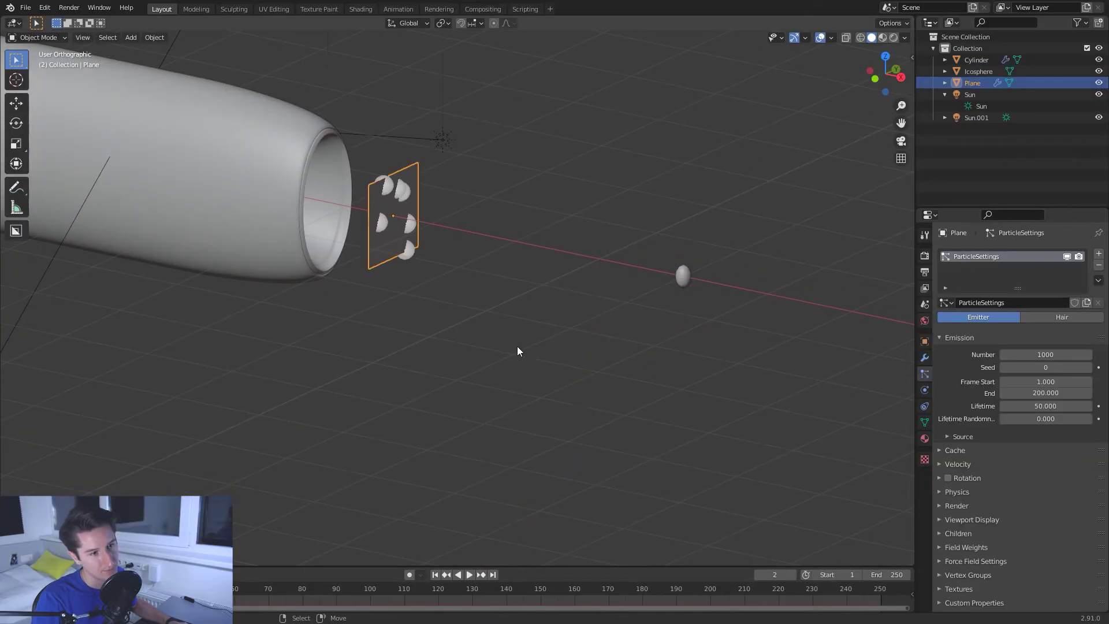
{"action": "middle_click_drag", "start_coordinate": [517, 351], "coordinate": [607, 360], "text": "shift"}
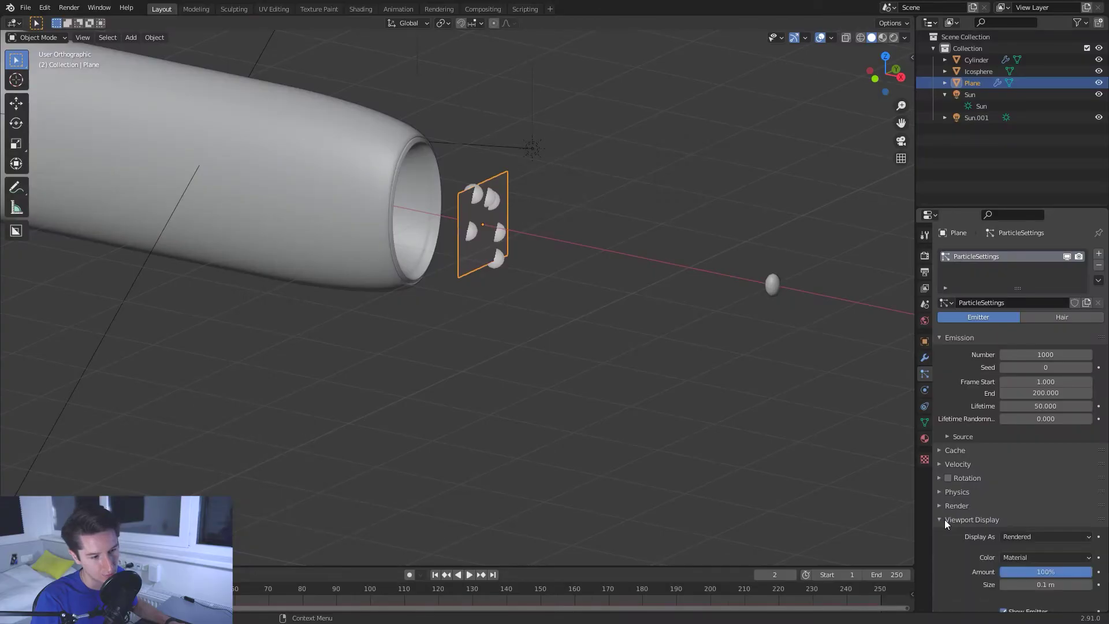
{"action": "left_click", "coordinate": [1045, 534]}
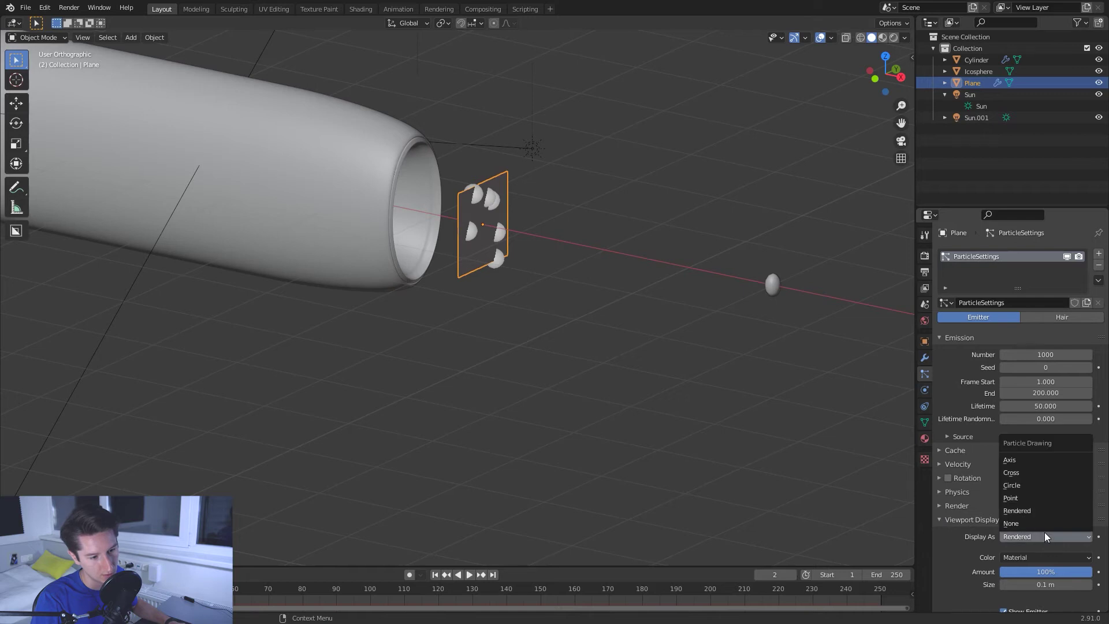
{"action": "left_click", "coordinate": [1045, 537]}
{"action": "left_click", "coordinate": [1033, 556]}
{"action": "left_click", "coordinate": [1034, 557]}
{"action": "scroll", "coordinate": [1000, 549], "scroll_direction": "down", "scroll_amount": 1}
{"action": "scroll", "coordinate": [1000, 549], "scroll_direction": "down", "scroll_amount": 3}
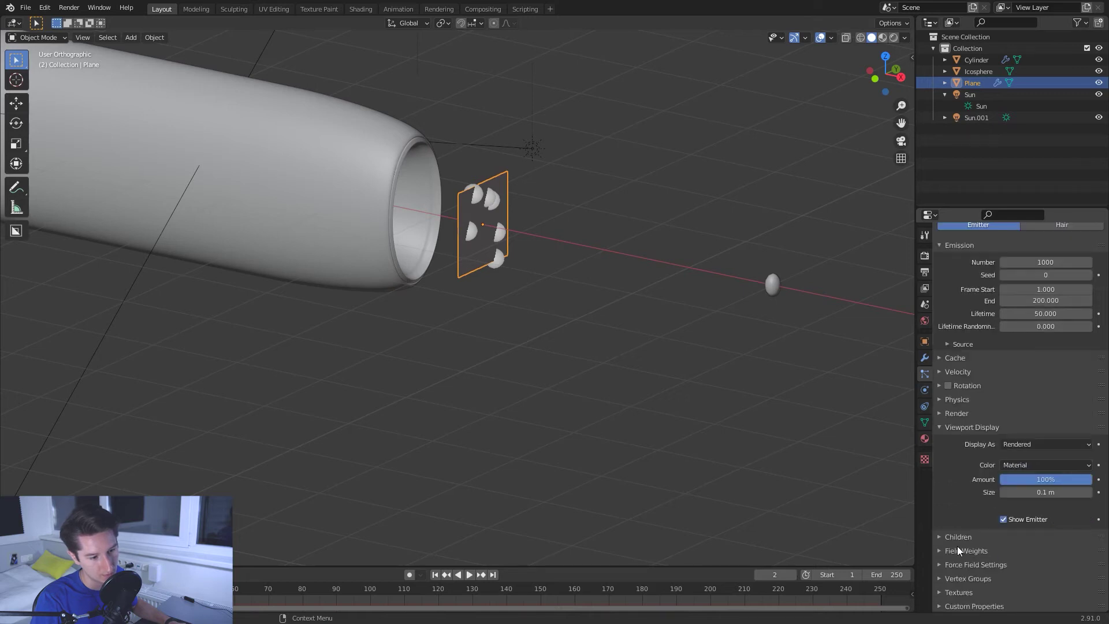
{"action": "left_click", "coordinate": [955, 413]}
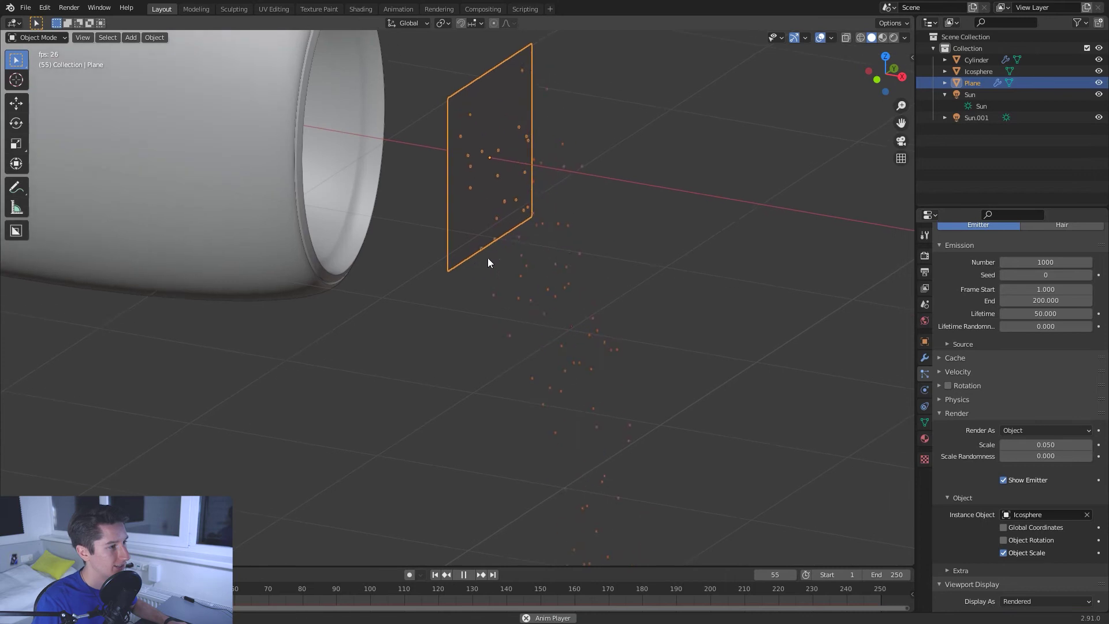
{"action": "middle_click_drag", "start_coordinate": [523, 222], "coordinate": [537, 258]}
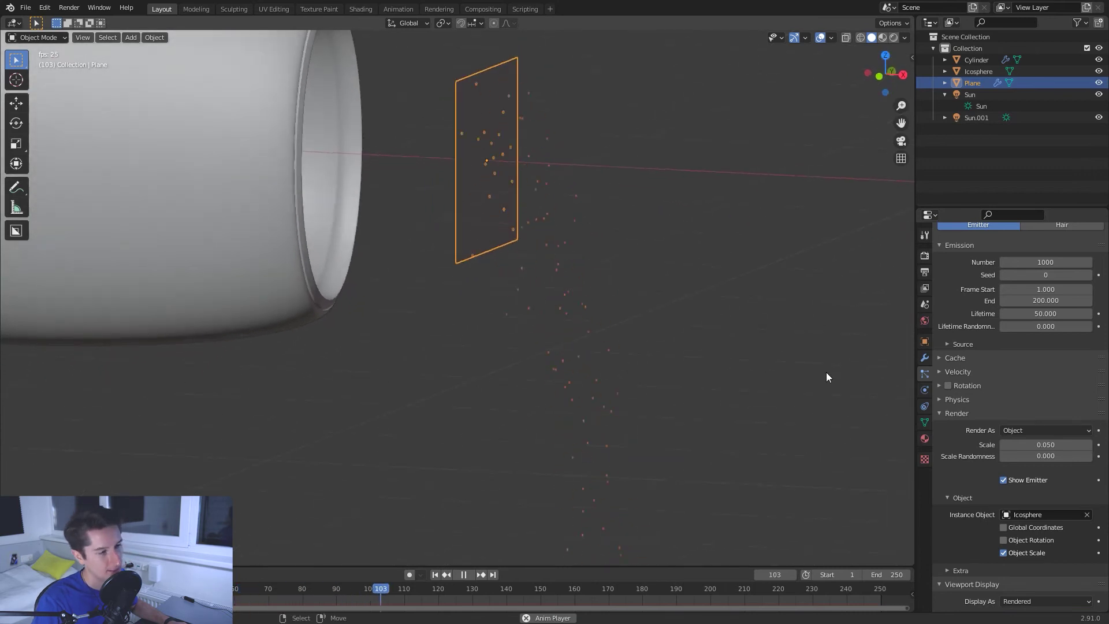
{"action": "middle_click_drag", "start_coordinate": [681, 282], "coordinate": [434, 310]}
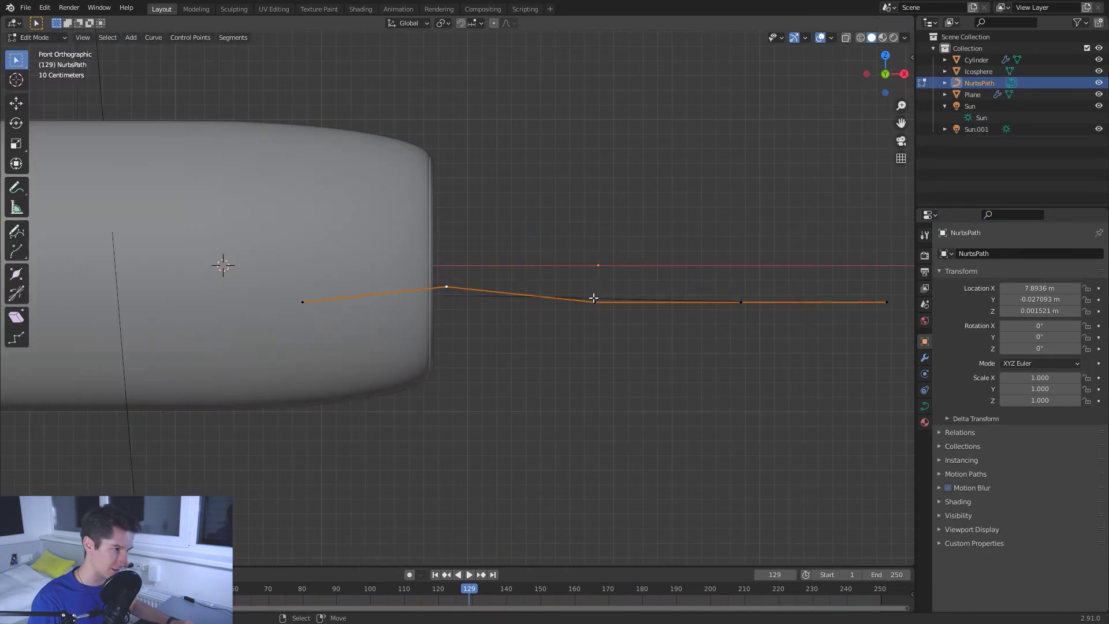
Move a NurbsPath point so the path curves out of the tube, then leave Edit Mode.
{"action": "key", "text": "g"}
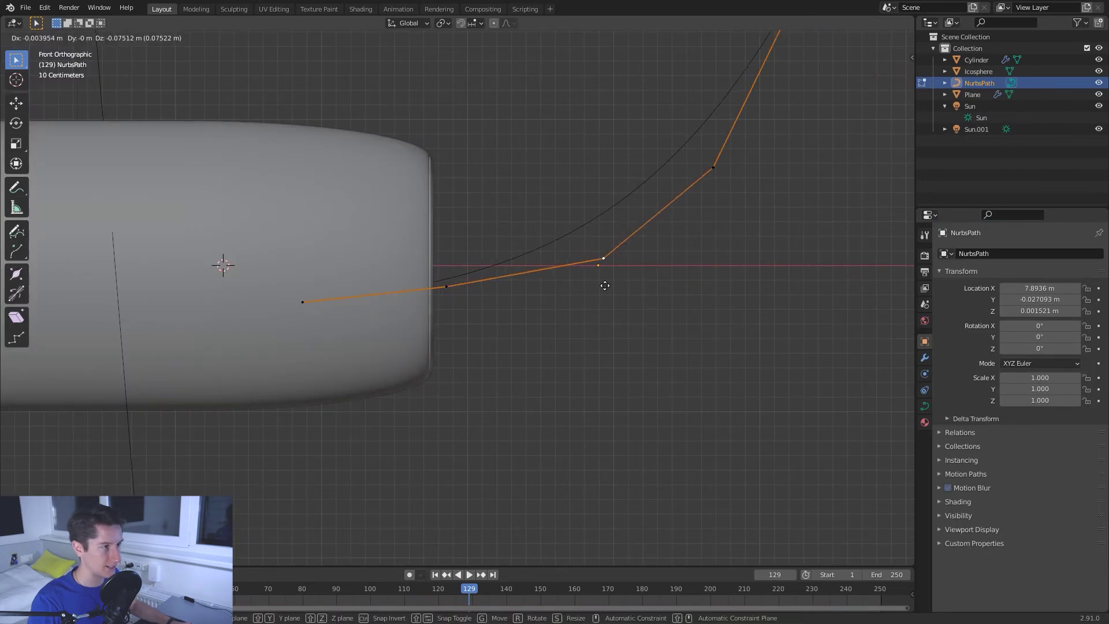
{"action": "left_click", "coordinate": [602, 268]}
{"action": "middle_click_drag", "start_coordinate": [601, 267], "coordinate": [532, 265]}
{"action": "key", "text": "Tab"}
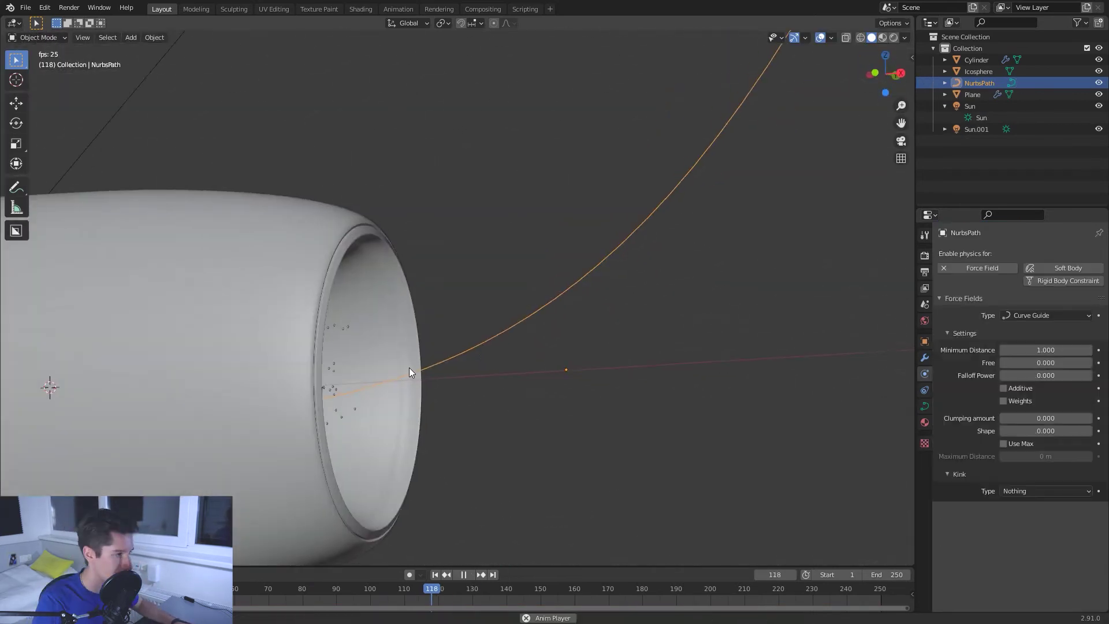